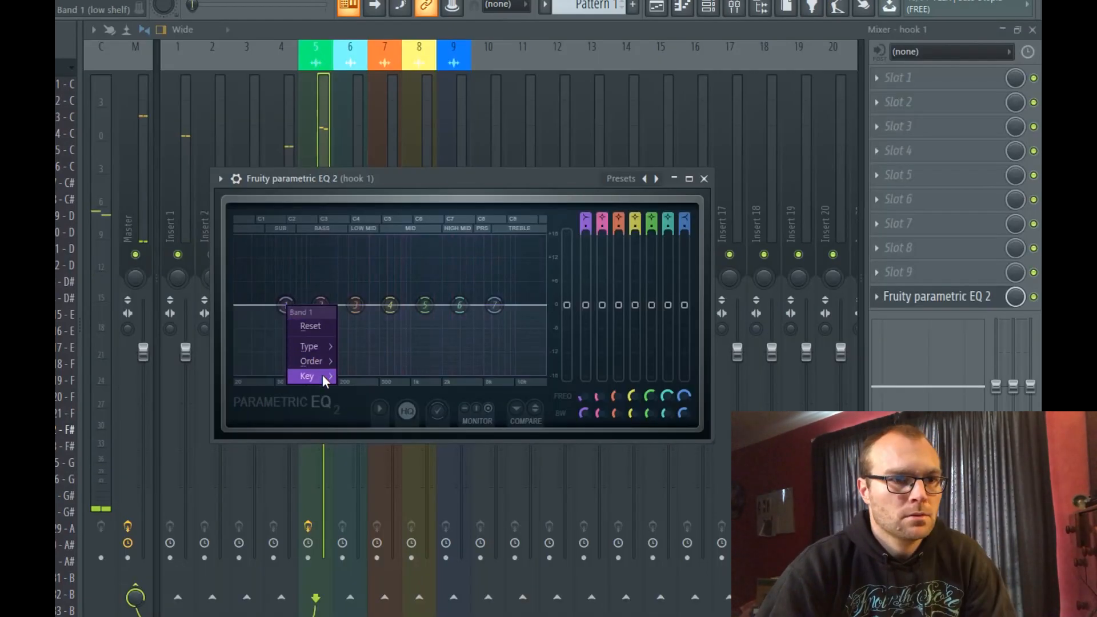
Set a steeper filter order for hook 1's EQ band 1 and pull it fully down near 100 Hz to cut the lows
left_click(357, 361)
key("space")
left_click_drag(284, 316, 316, 371)
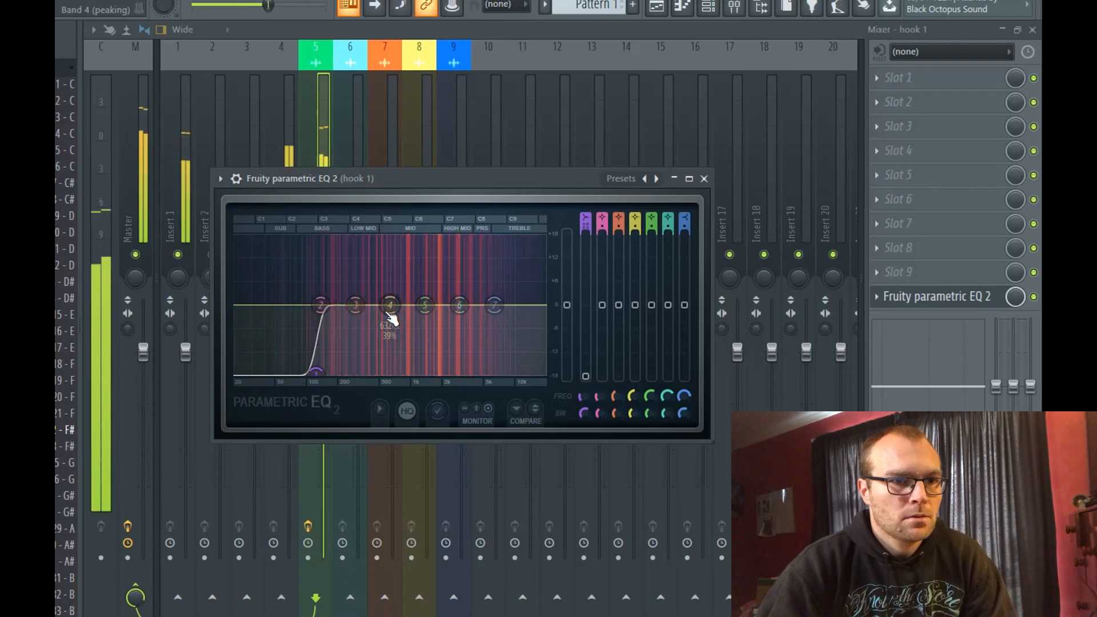
key("space")
Change the filter order of EQ band 7 and pull it fully down near 10 kHz to cut the highs
right_click(495, 305)
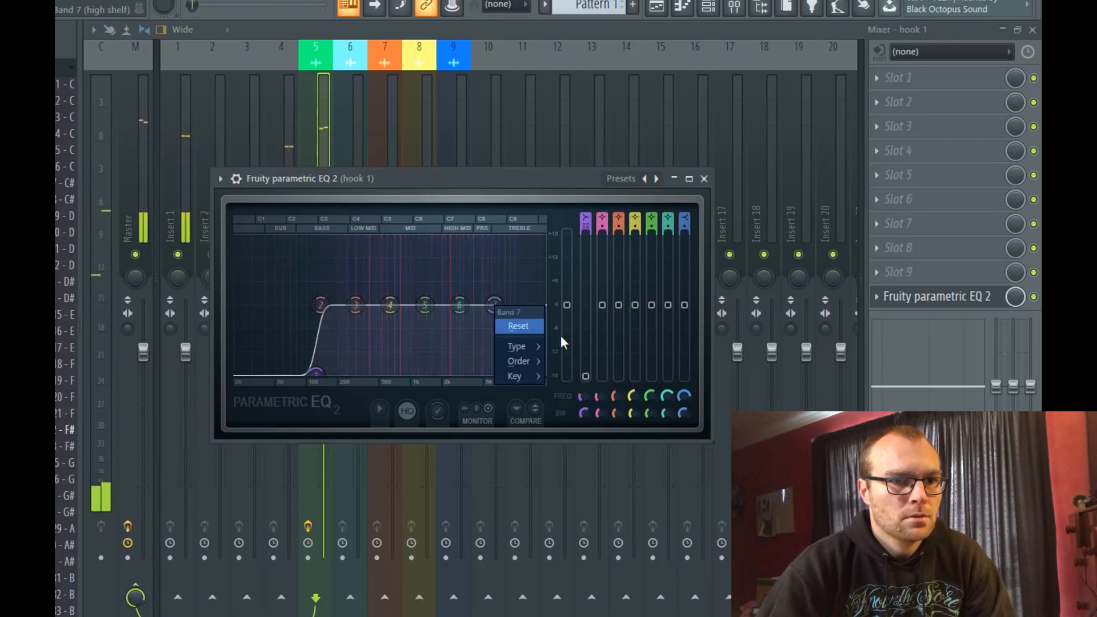
mouse_move(522, 362)
left_click(560, 362)
key("space")
left_click_drag(501, 319, 525, 373)
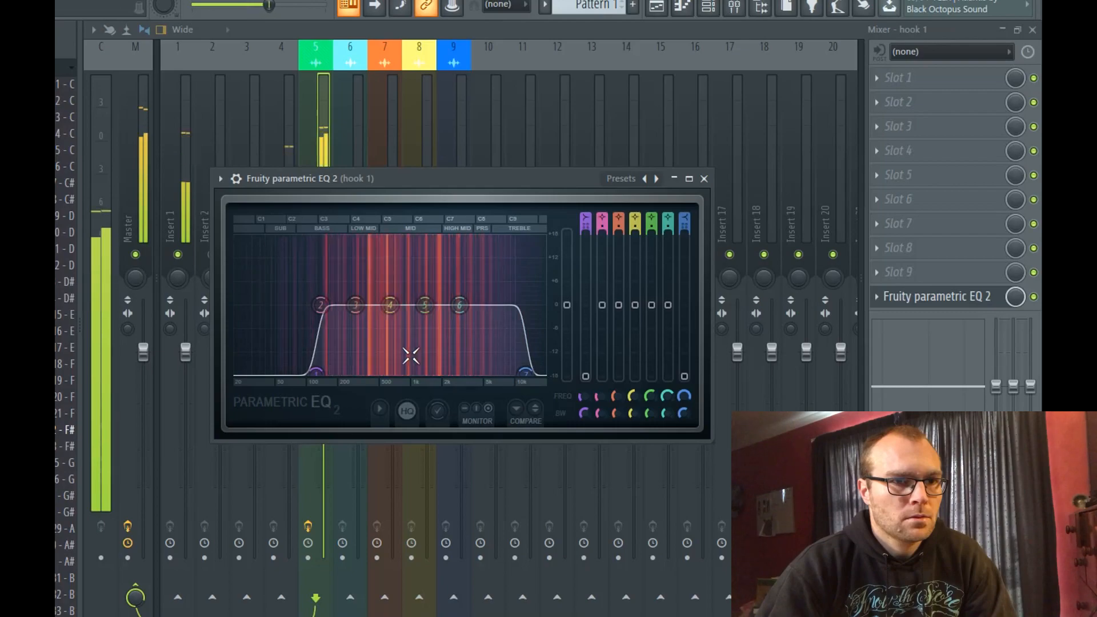
key("space")
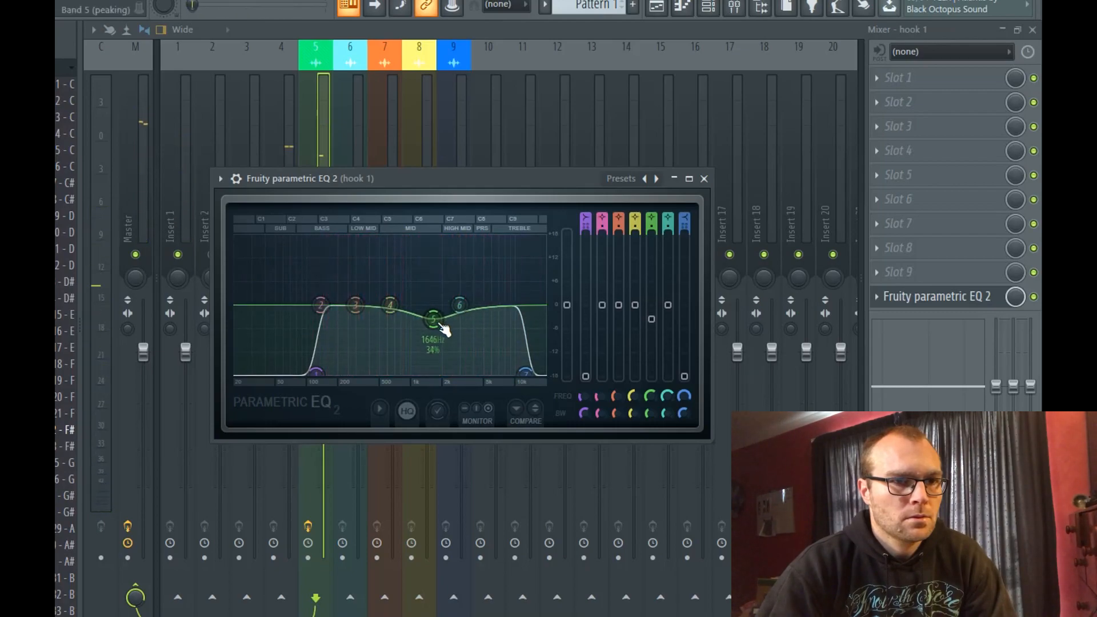
Narrow EQ band 3 and sweep it at full boost through the low mids during playback to find the resonant frequency
key("space")
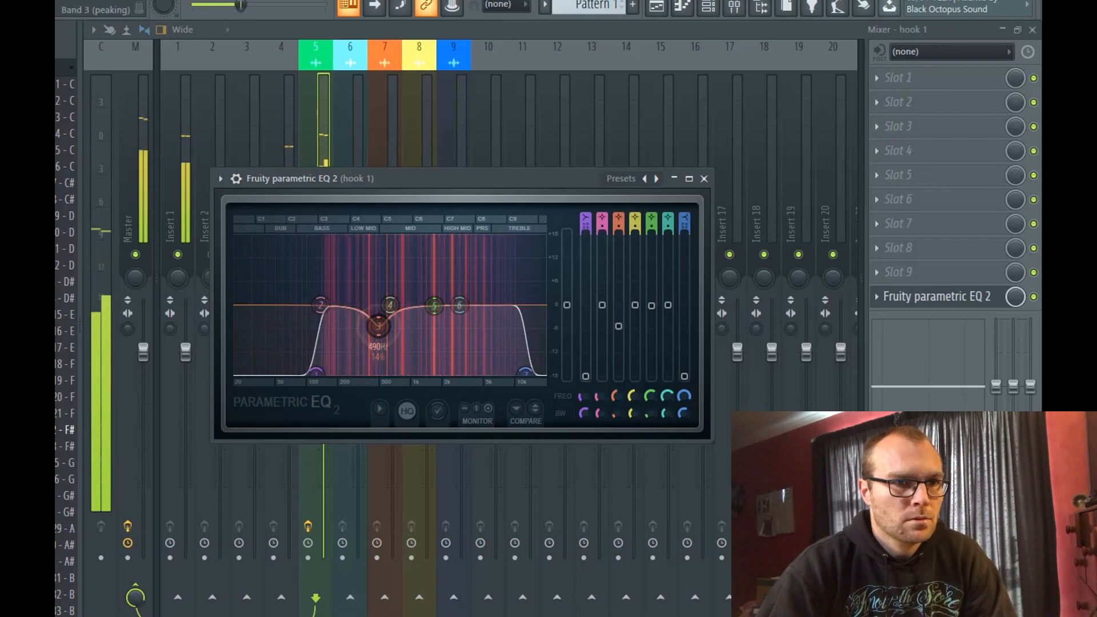
left_click_drag(373, 312, 376, 324)
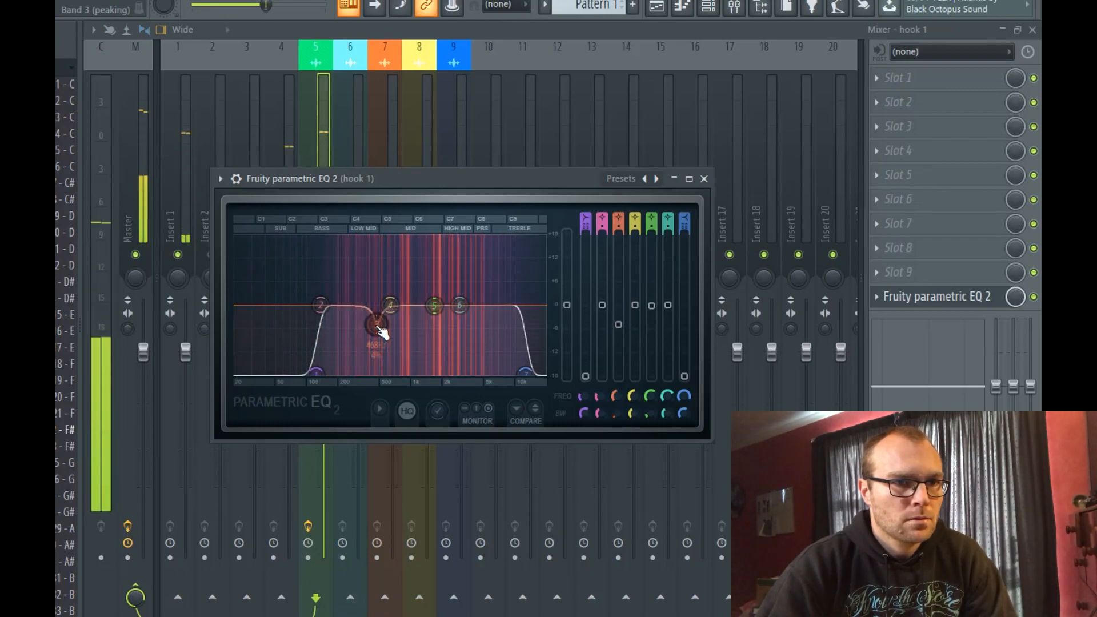
left_click_drag(376, 250, 377, 236)
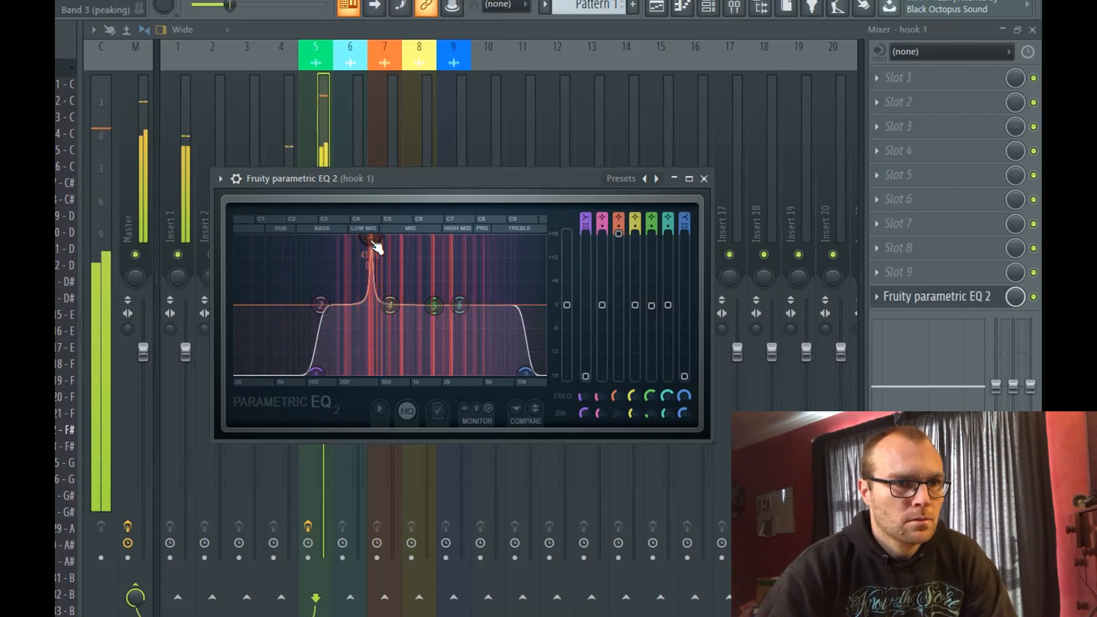
left_click_drag(372, 239, 371, 239)
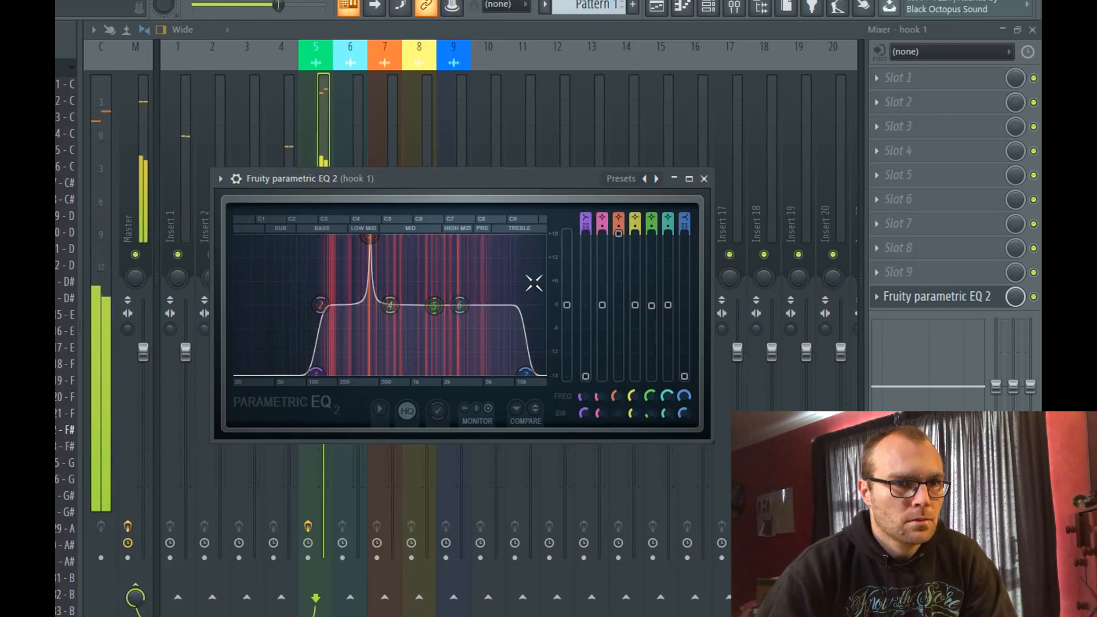
Turn EQ band 3 into a cut around 400 Hz, widen its bandwidth and ease the cut's depth
left_click_drag(619, 235, 618, 292)
left_click_drag(370, 342, 370, 349)
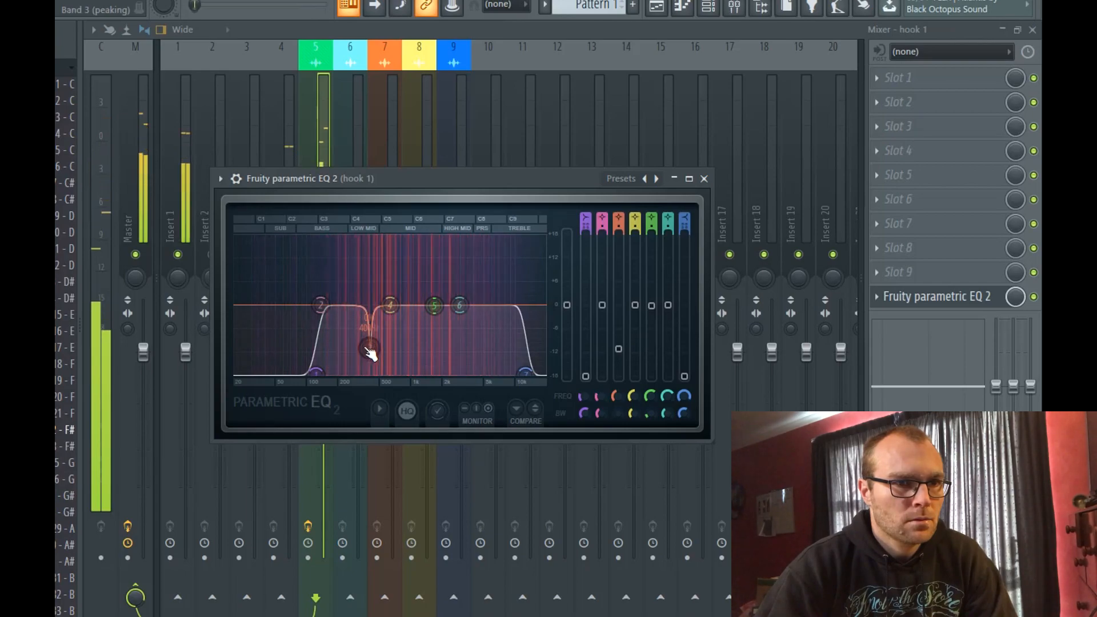
scroll(367, 346, "up", 3)
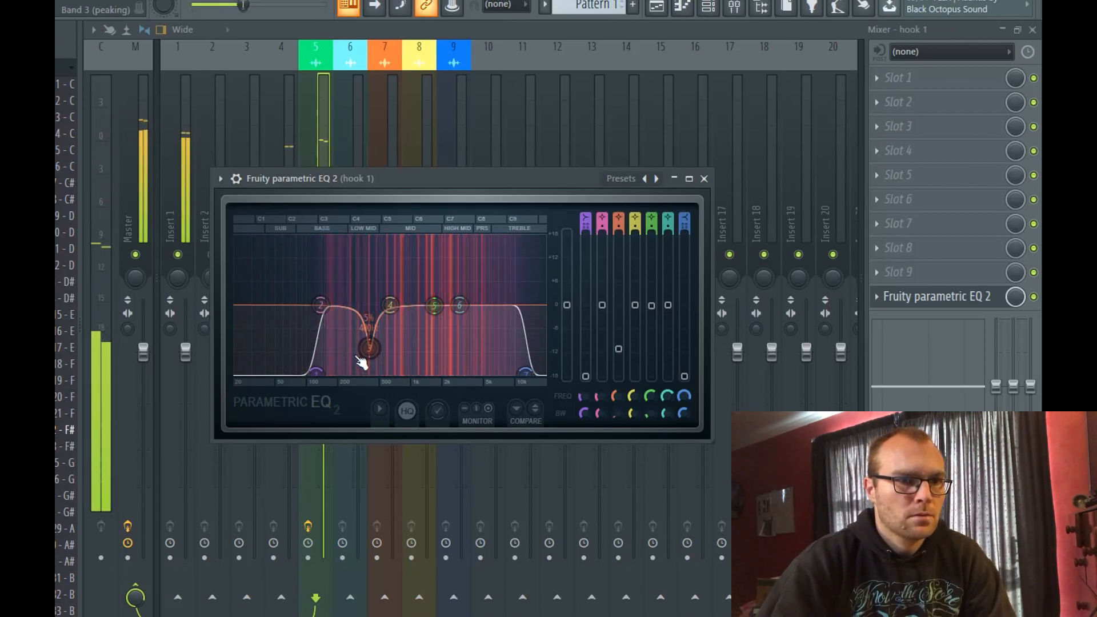
left_click_drag(619, 349, 619, 340)
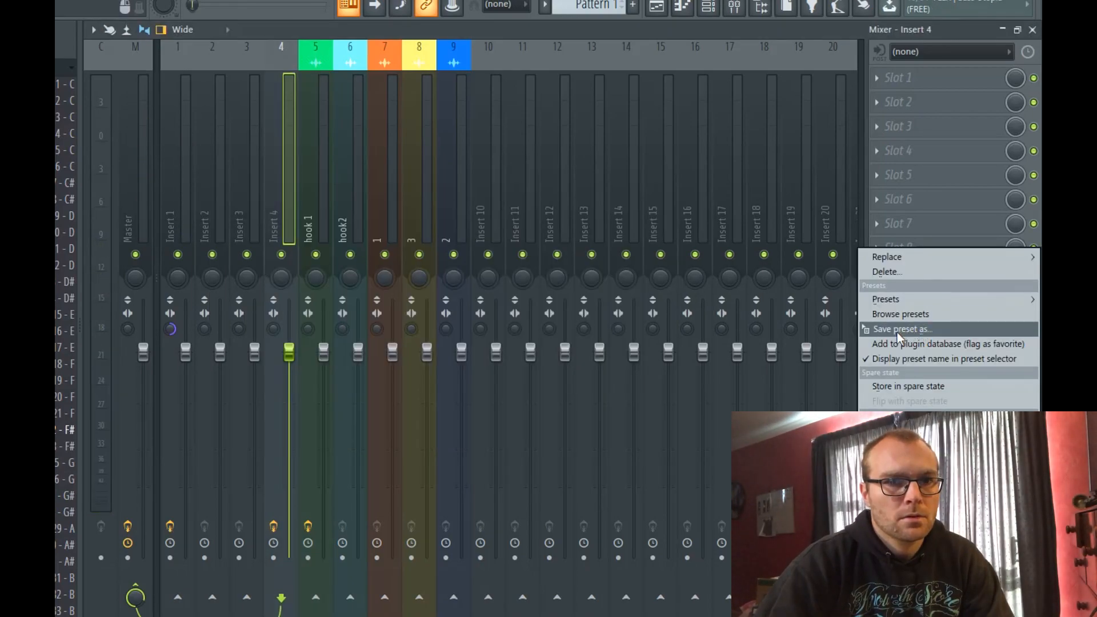
Copy Insert 4's Fruity parametric EQ 2 preset onto the hook2 mixer track and move the plugin to slot 10
left_click_drag(903, 331, 342, 203)
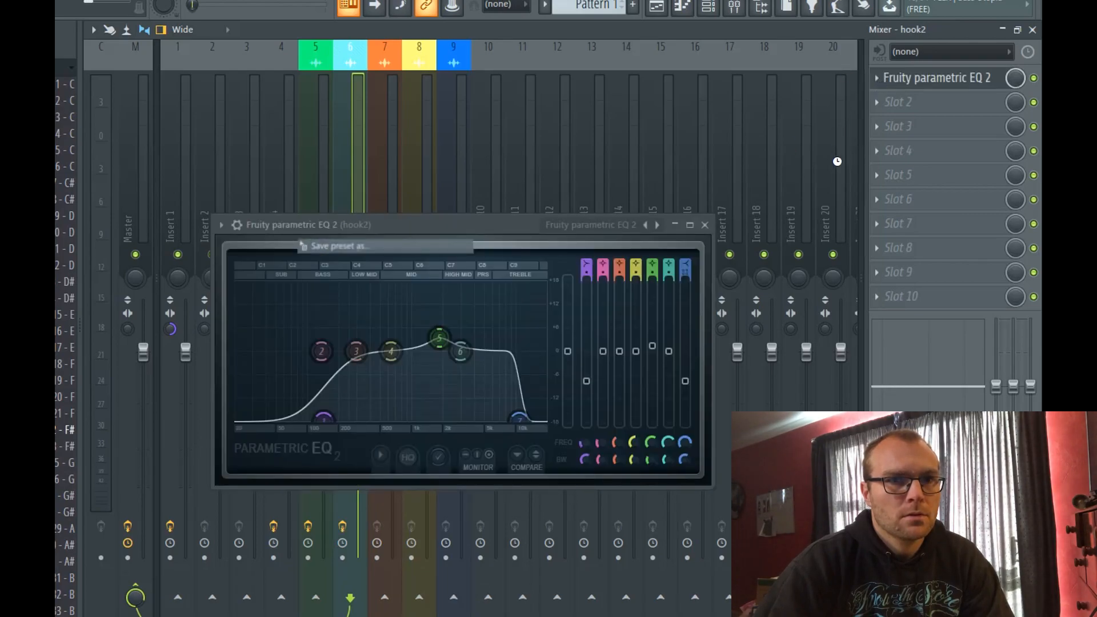
left_click_drag(926, 106, 929, 301)
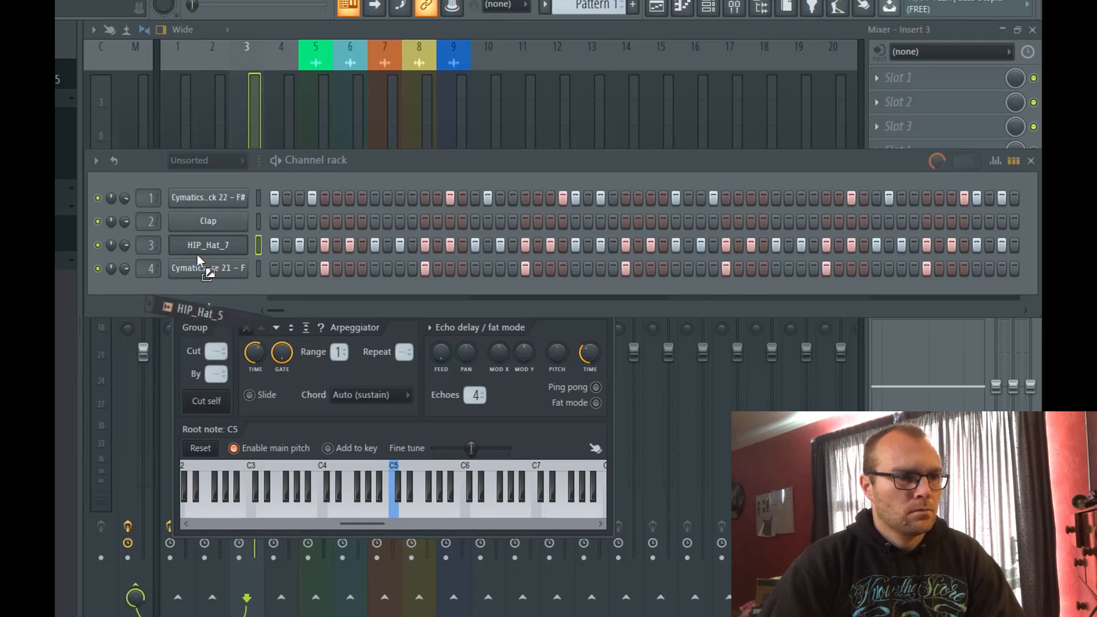
Replace the third channel's hi-hat by trying HIP_Hat_5, settling on HIP_Hat_2, and slightly raise its channel volume
left_click_drag(197, 253, 206, 249)
key("space")
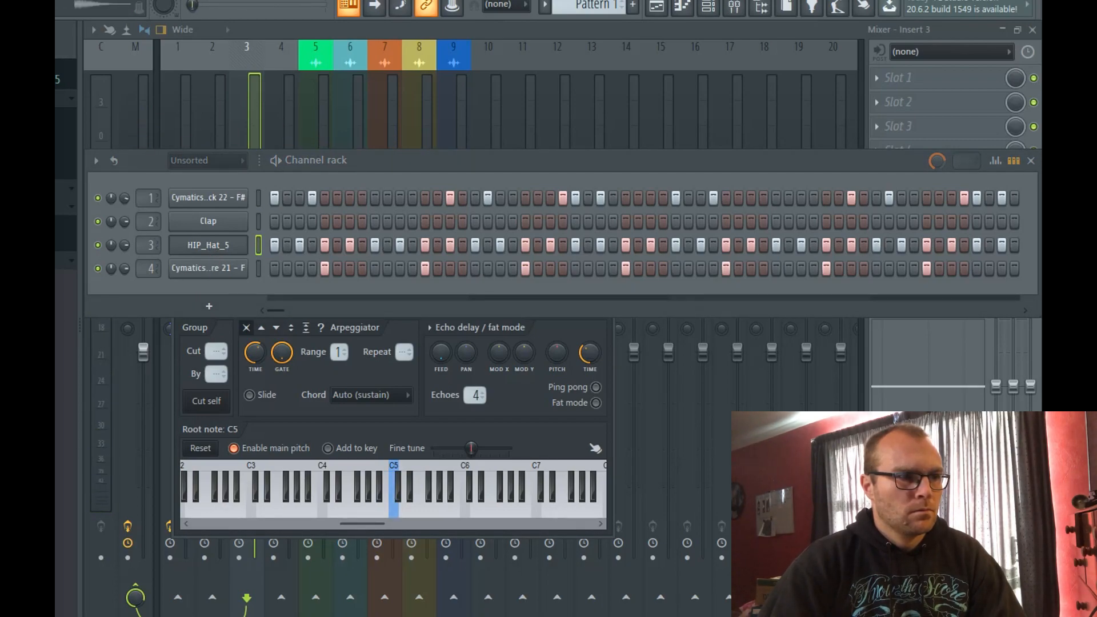
left_click_drag(237, 249, 225, 248)
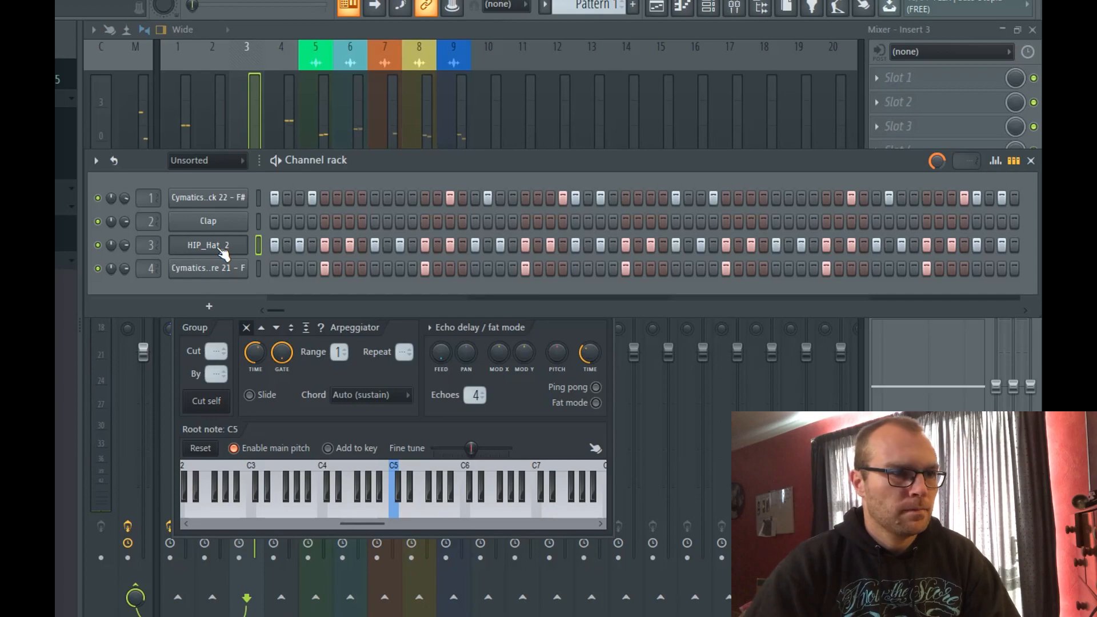
left_click_drag(124, 244, 125, 239)
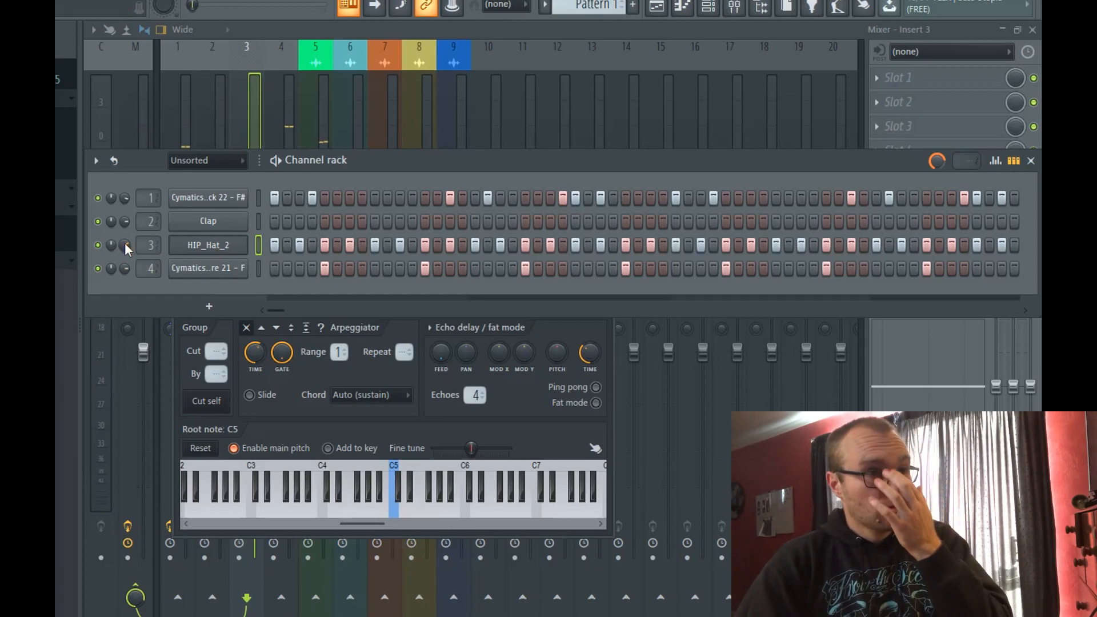
Enable HIP_Hat_2's volume envelope and shorten its attack to almost zero while auditioning the pattern
left_click(212, 247)
left_click(219, 250)
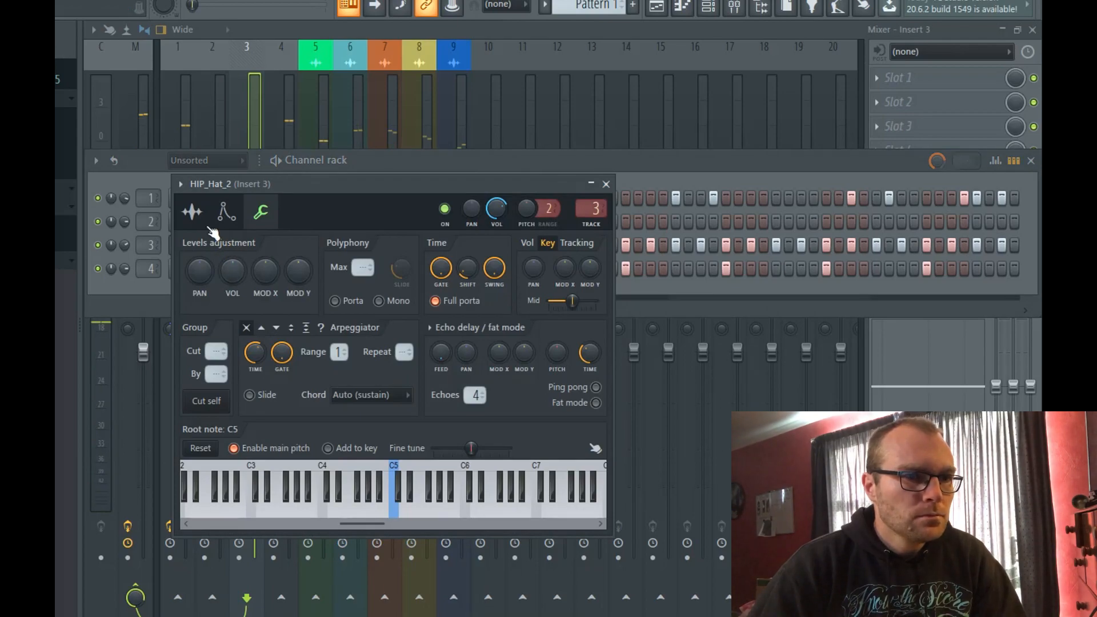
left_click(192, 211)
left_click(226, 212)
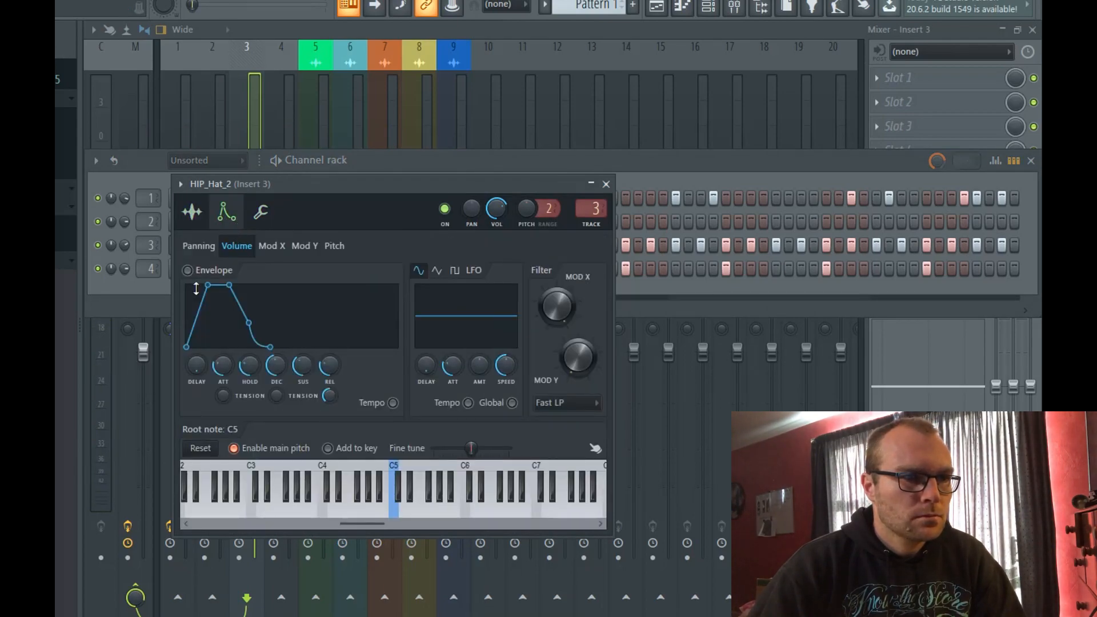
mouse_move(222, 367)
left_mouse_down()
mouse_move(223, 381)
mouse_move(222, 372)
left_mouse_up()
key("space")
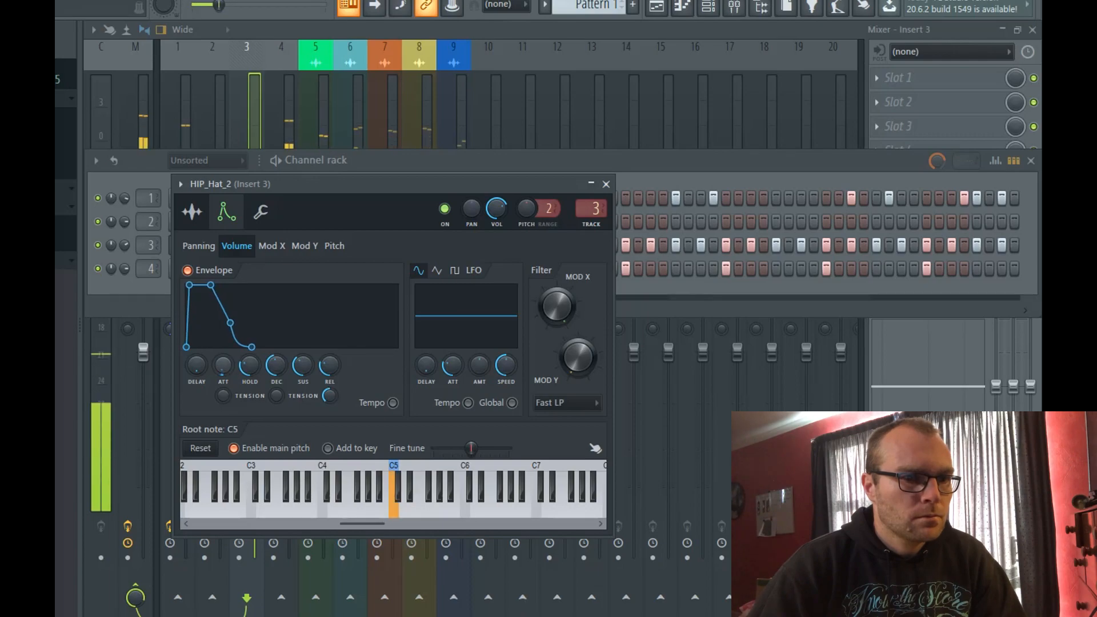
left_click_drag(223, 366, 223, 370)
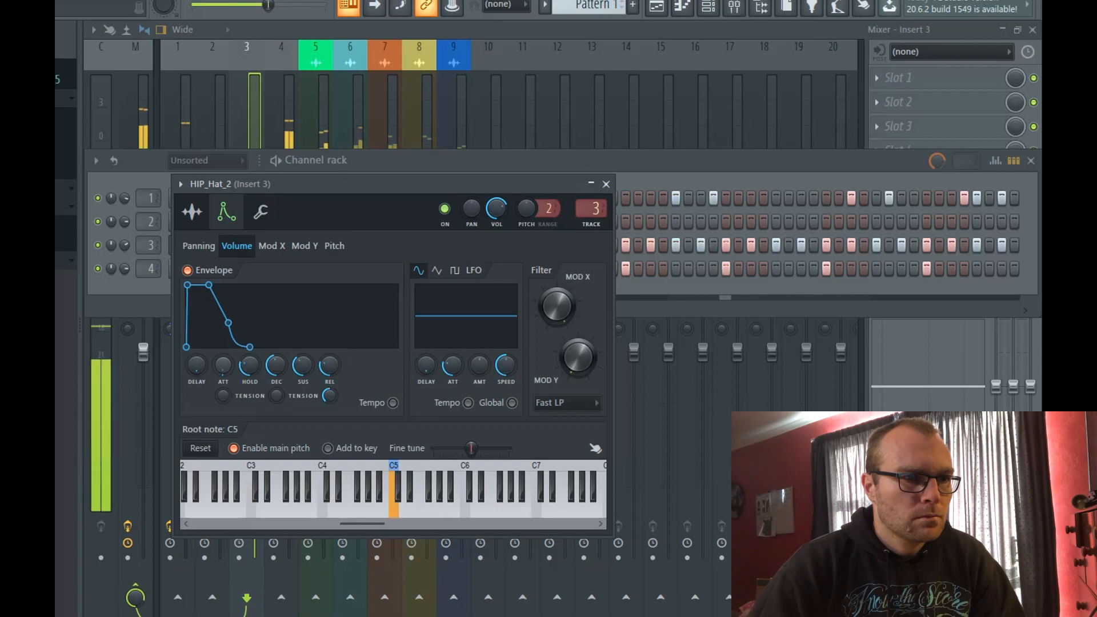
left_click_drag(222, 368, 221, 366)
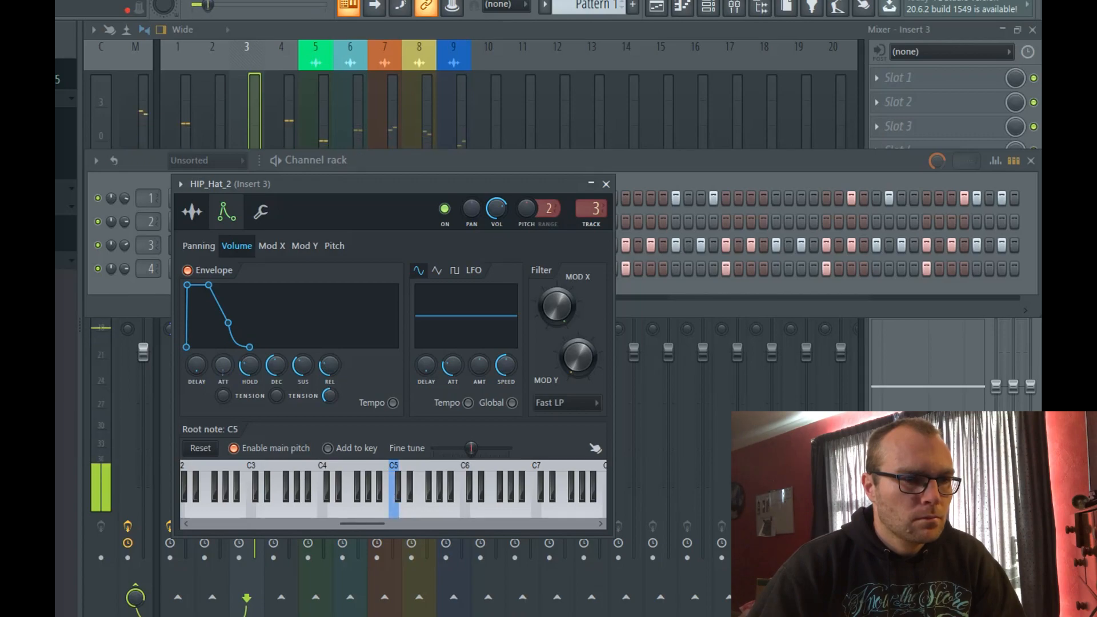
left_click(118, 286)
key("space")
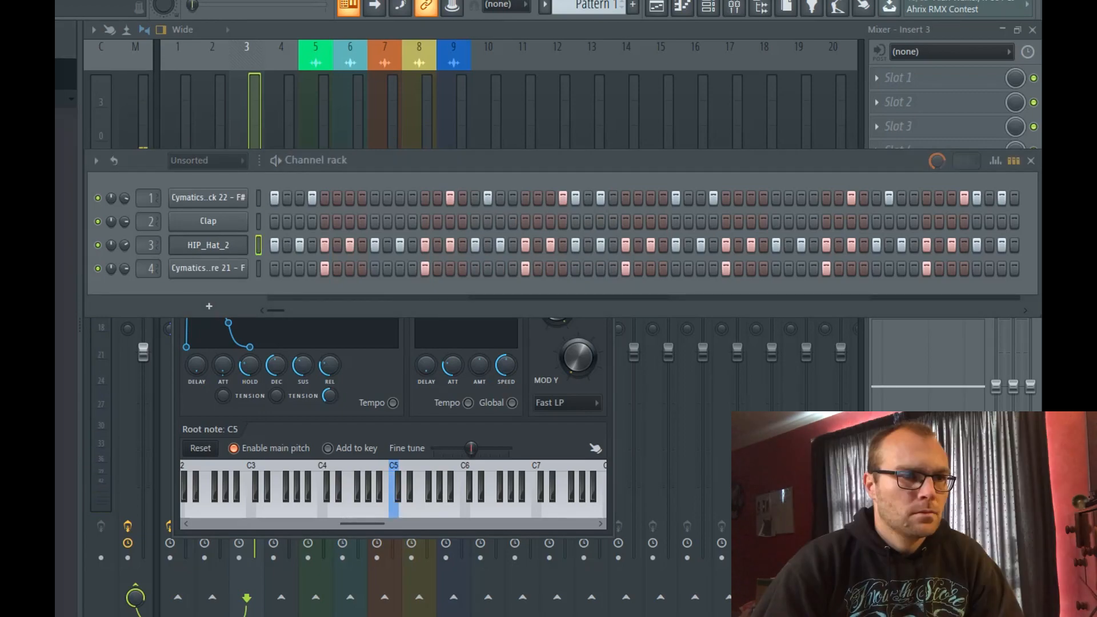
Replace the Clap sample in the second channel with RD_Hat_5, place a hit on step 3 and audition the pattern
left_click_drag(259, 253, 208, 221)
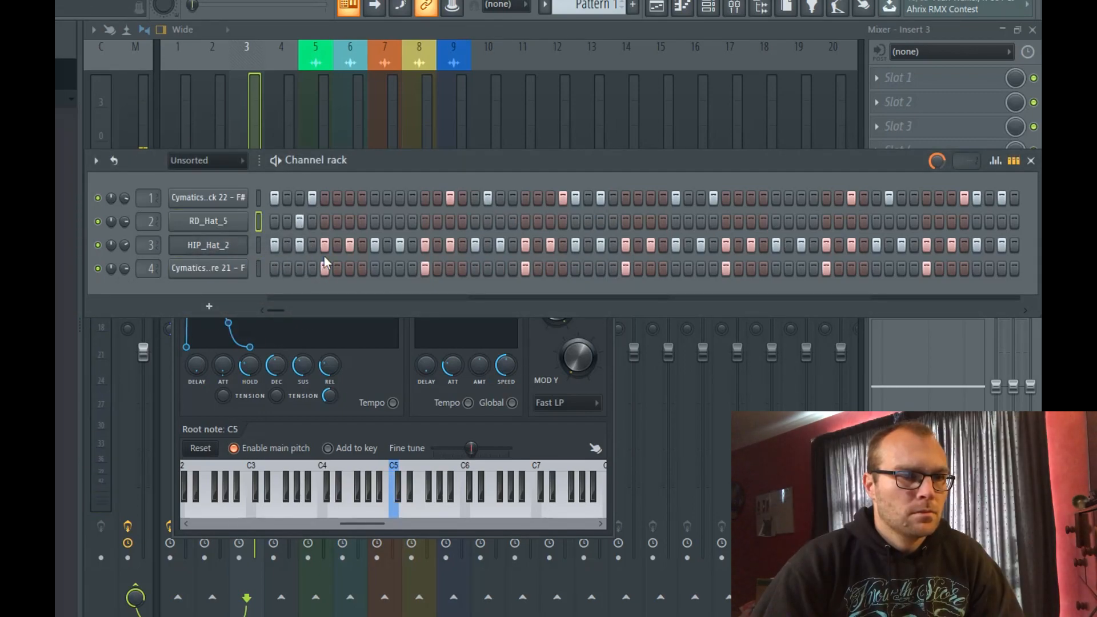
key("space")
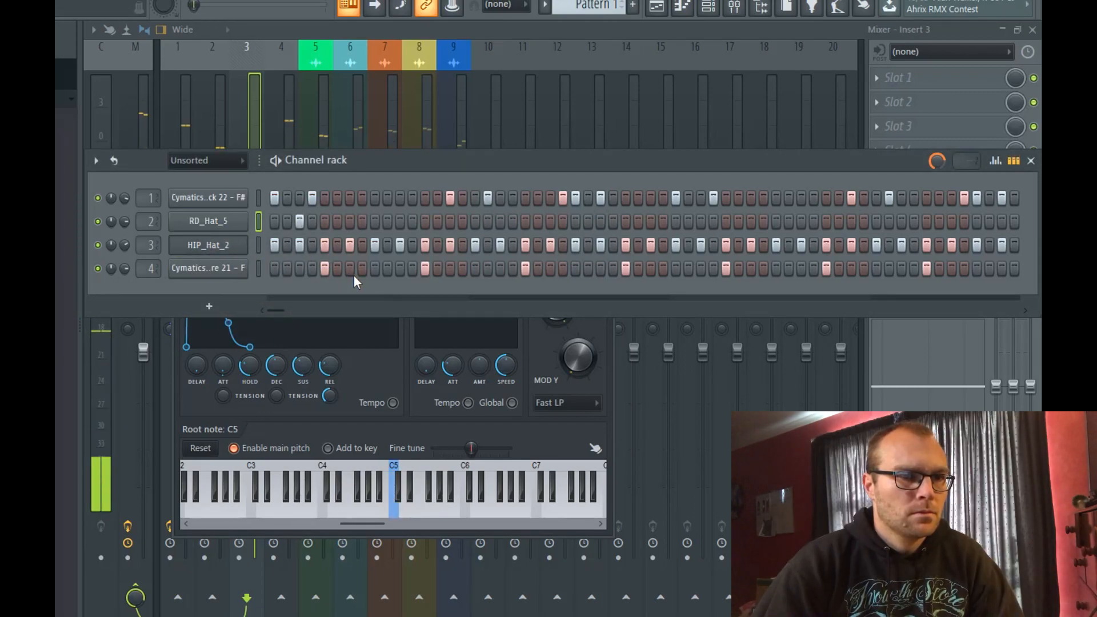
Assign the RD_Hat_5 channel and the VYPR Hard Kick 22 channel to cut group 4
left_click(205, 229)
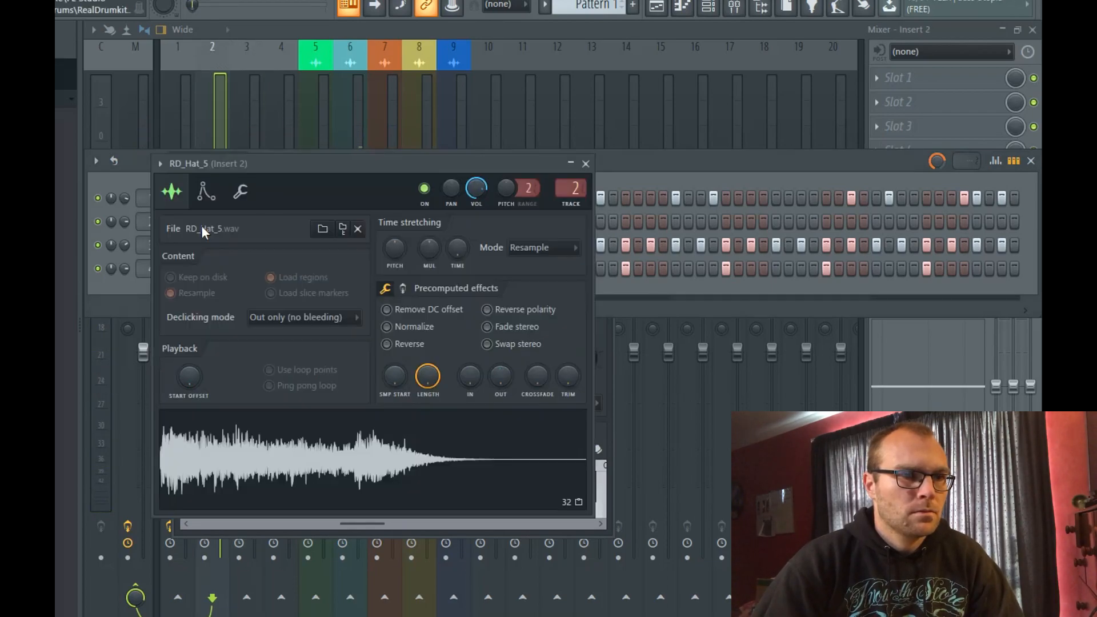
left_click(241, 192)
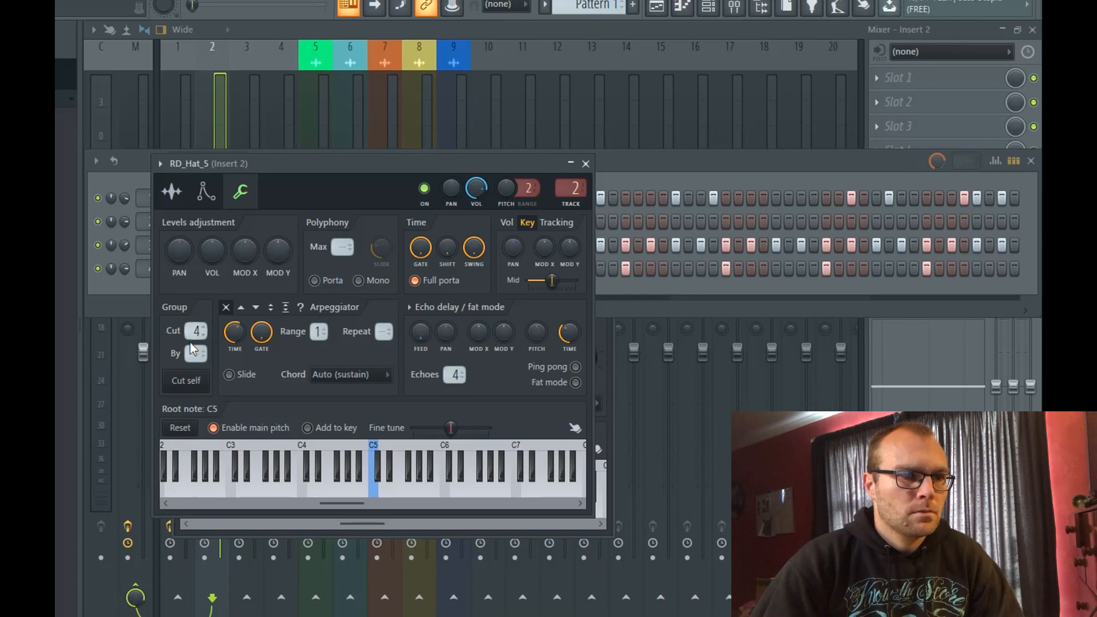
left_click(110, 298)
left_click(212, 203)
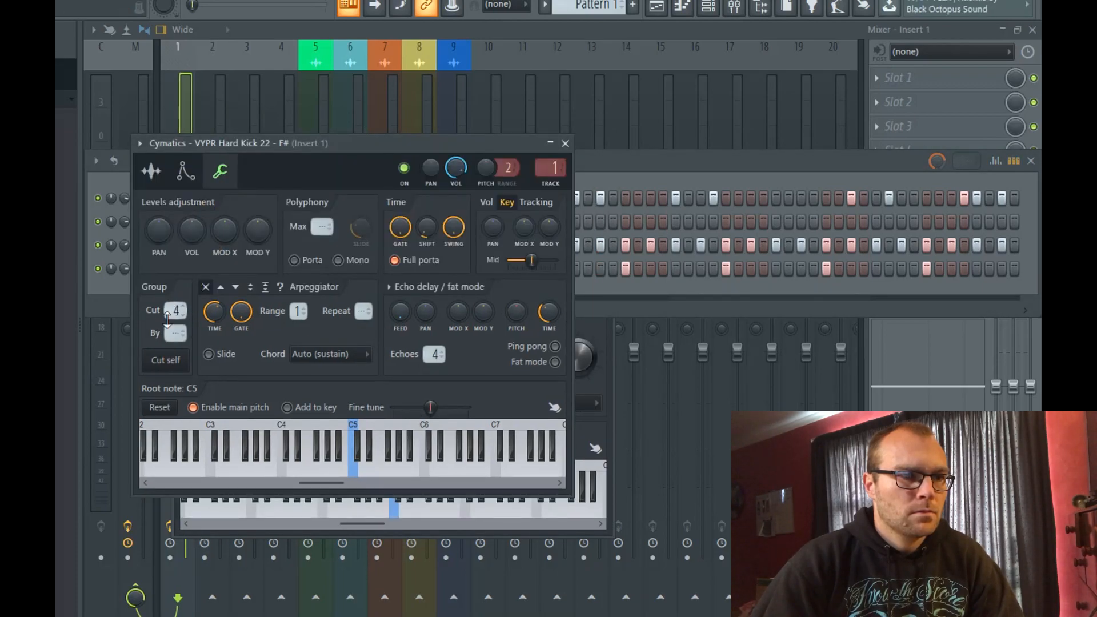
left_click(107, 292)
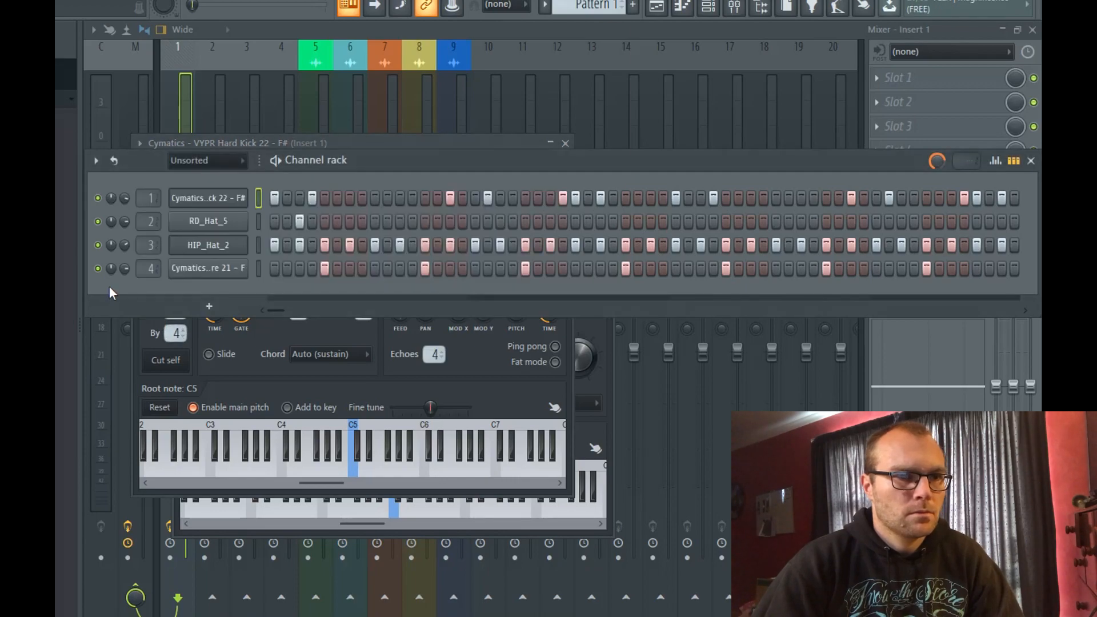
Try the RD_Hat_5 hit on step 2 instead of step 3, restore it and play the pattern
left_click(299, 222)
left_click(287, 222)
left_click(299, 221)
left_click(288, 222)
key("space")
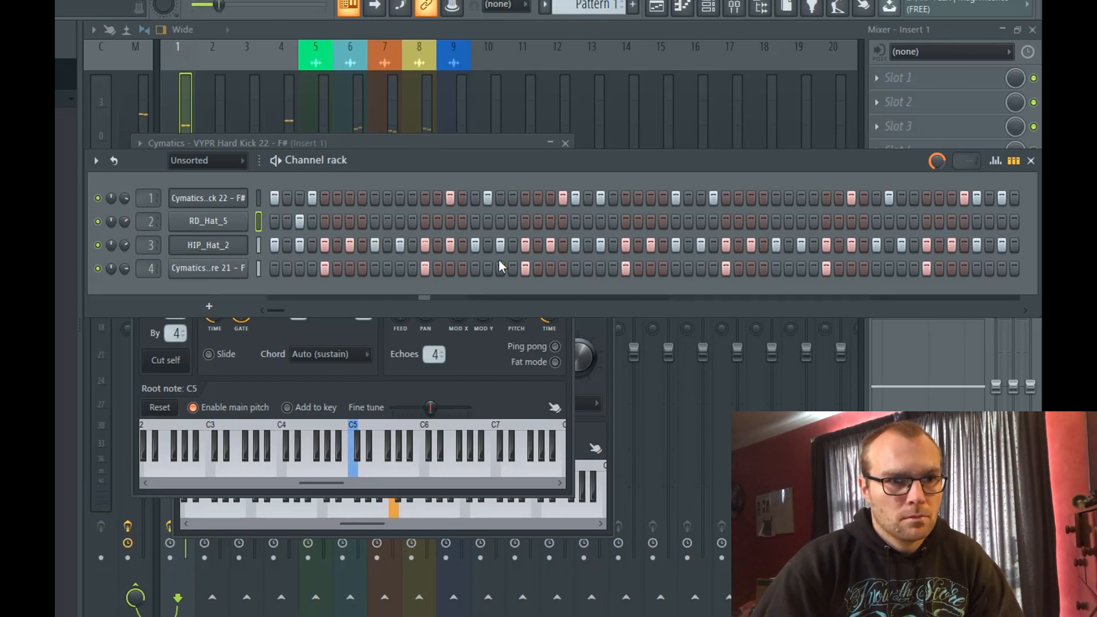
Place the RD_Hat_2 hits on steps 19 and 51 of the pattern
left_click(613, 292)
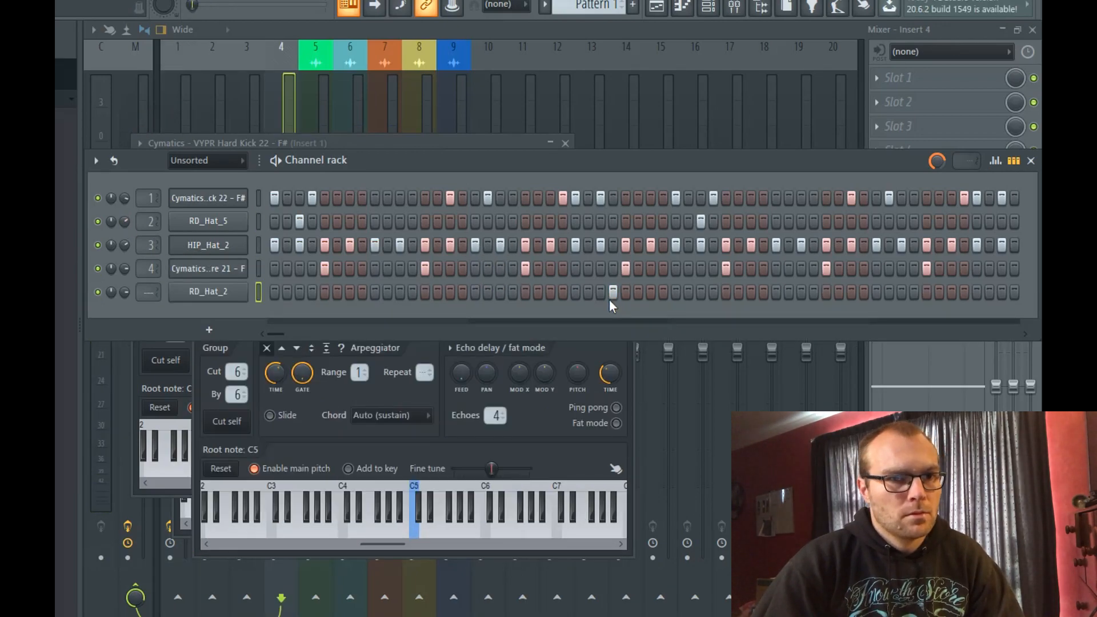
left_click(501, 293)
left_click(510, 293)
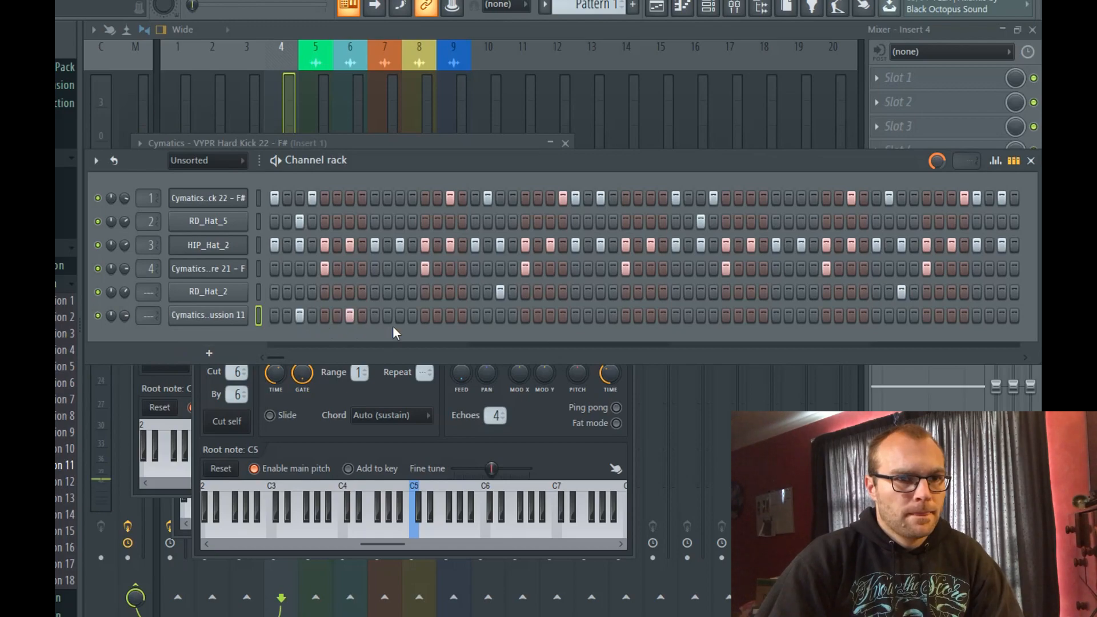
Fill the VYPR Hit Percussion 11 channel with hits on every fourth step from step 11 to step 59
left_click(400, 315)
left_click(450, 316)
left_click(551, 316)
left_click(601, 316)
left_click(651, 316)
left_click(701, 316)
left_click(751, 316)
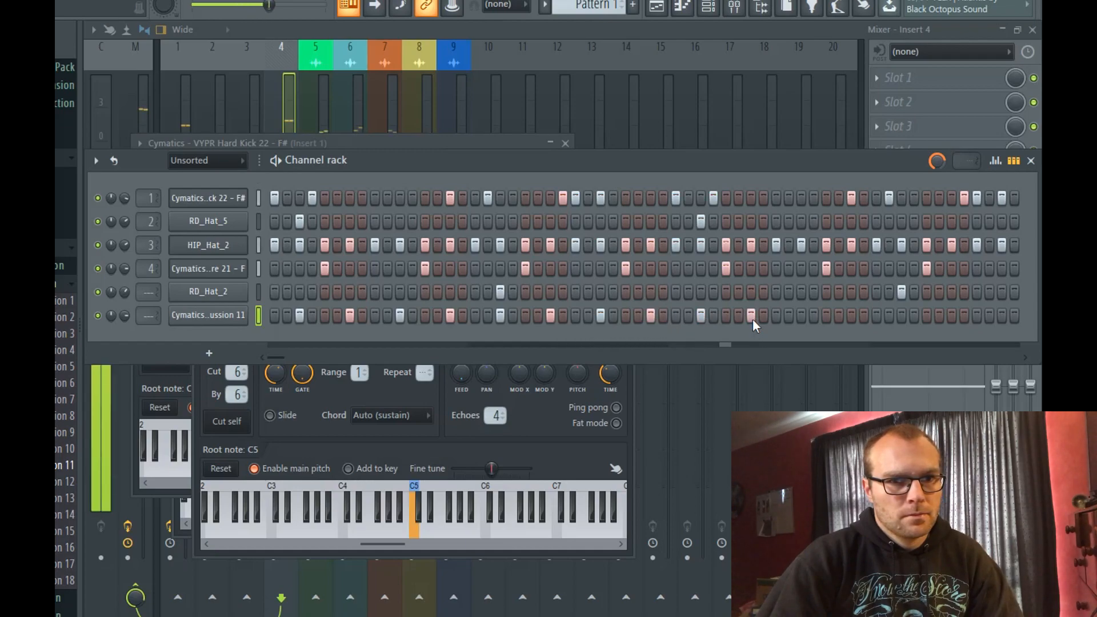
left_click(902, 316)
left_click(952, 316)
left_click(1002, 316)
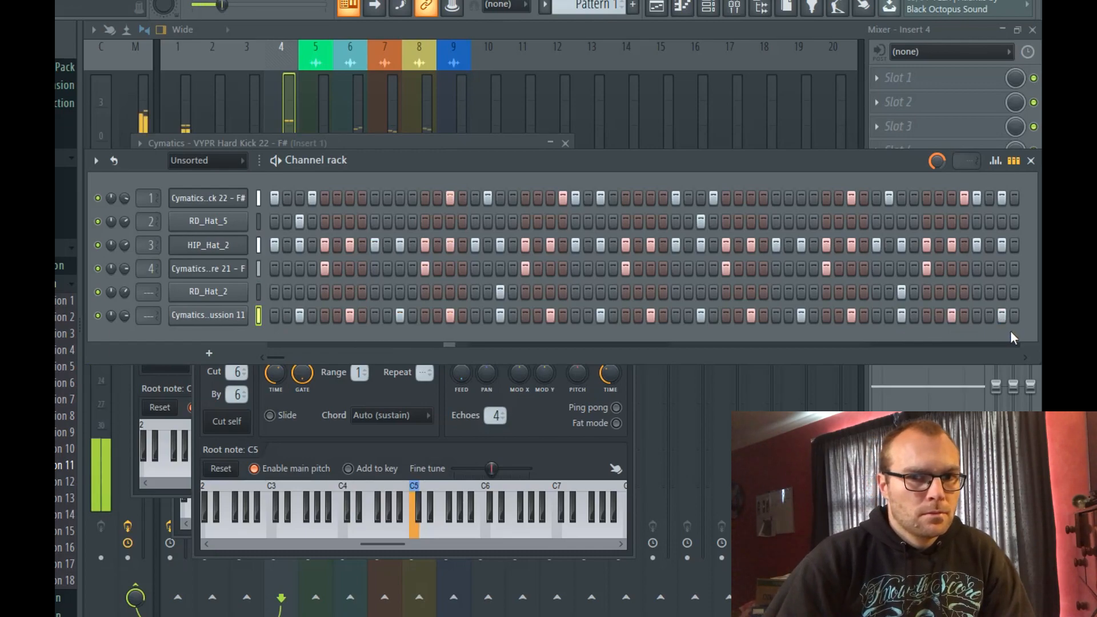
scroll(996, 323, "right", 2)
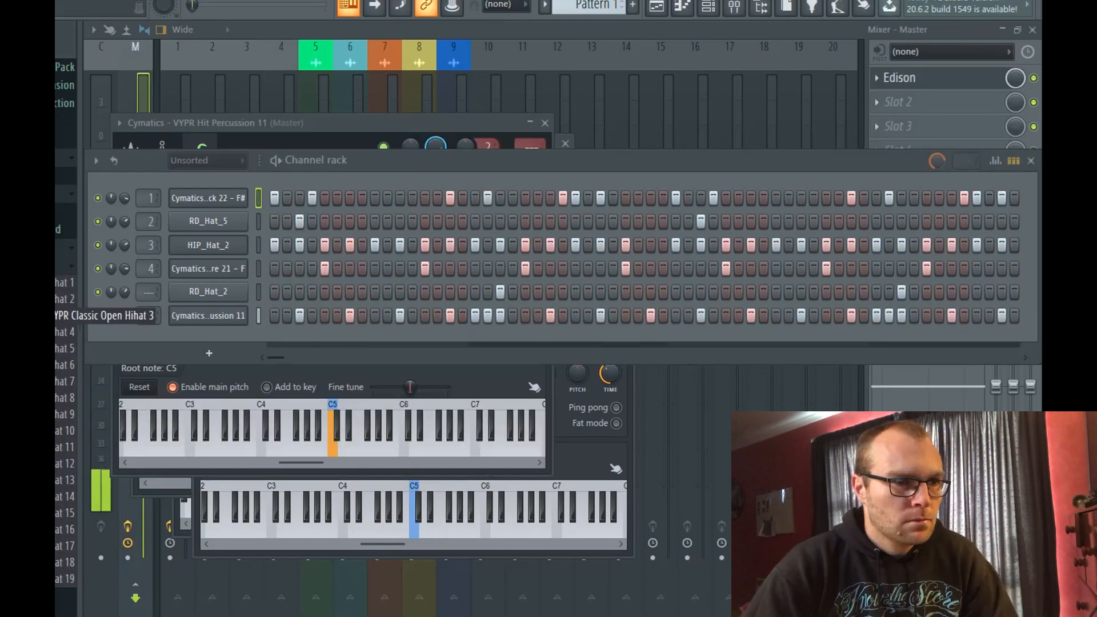
Add the VYPR Classic Open Hihat 3 sample as a new channel below the percussion and place a hit on step 11
left_click_drag(65, 316, 209, 340)
left_click(399, 344)
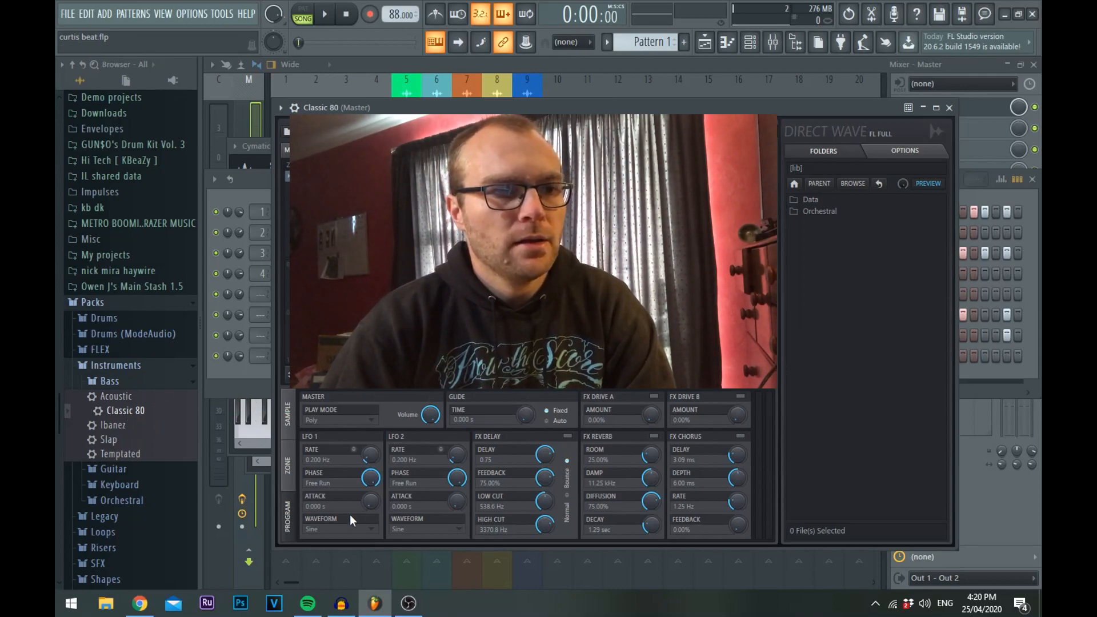
left_click(294, 471)
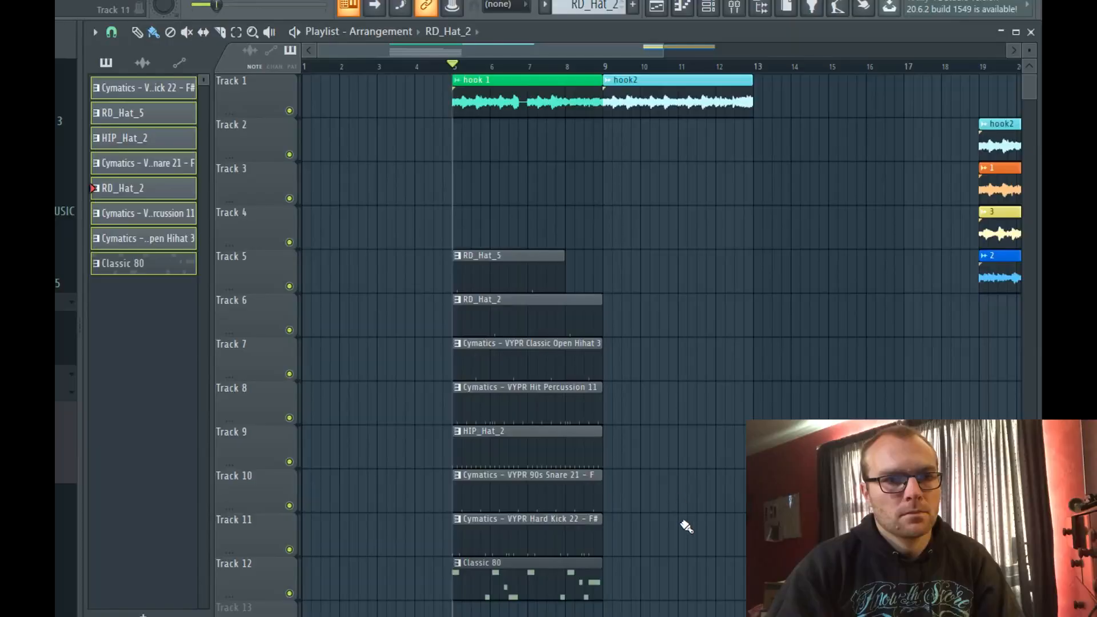
left_click_drag(679, 531, 629, 289)
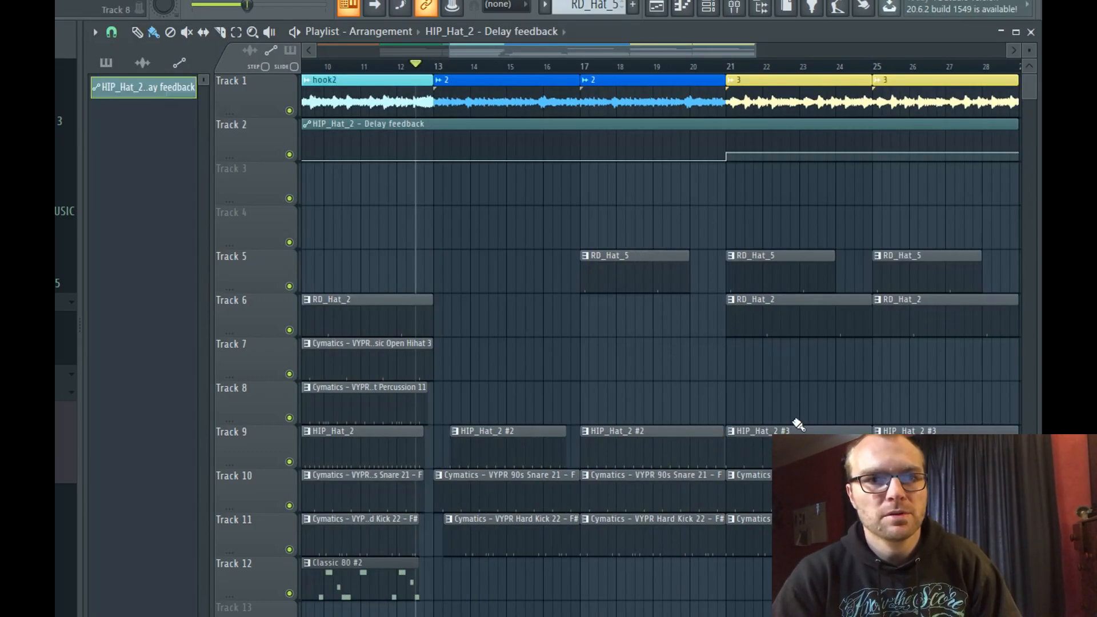
Replace the last two C5 notes of the VYPR Hard Kick 22 in bar 4 with one hit between them, auditioning the pattern
double_click(709, 479)
scroll(521, 369, "up", 3)
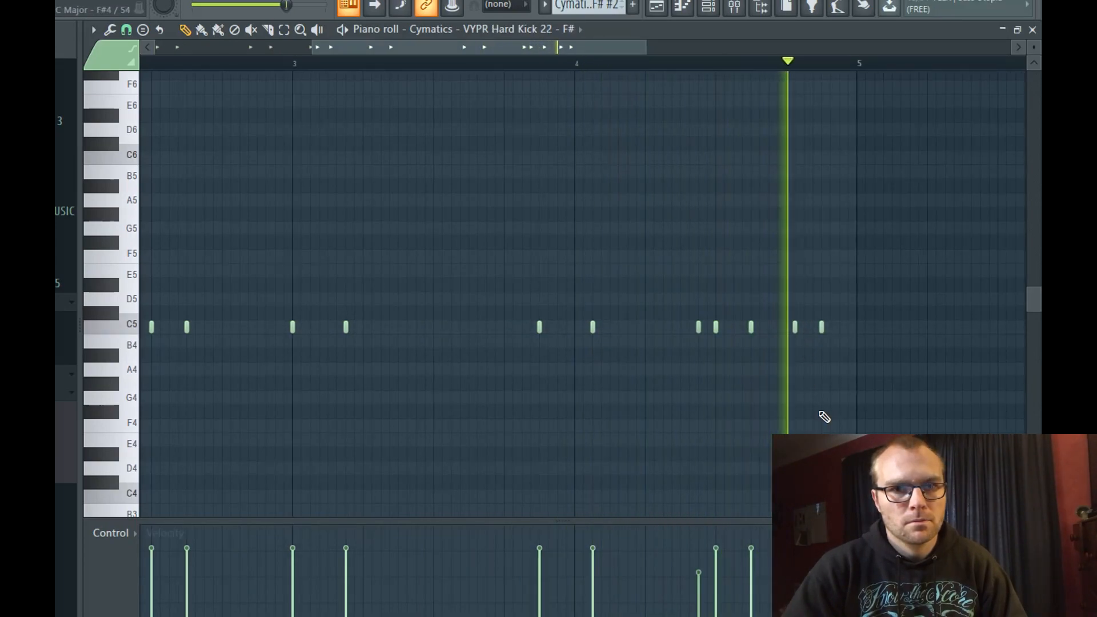
key("space")
key("space")
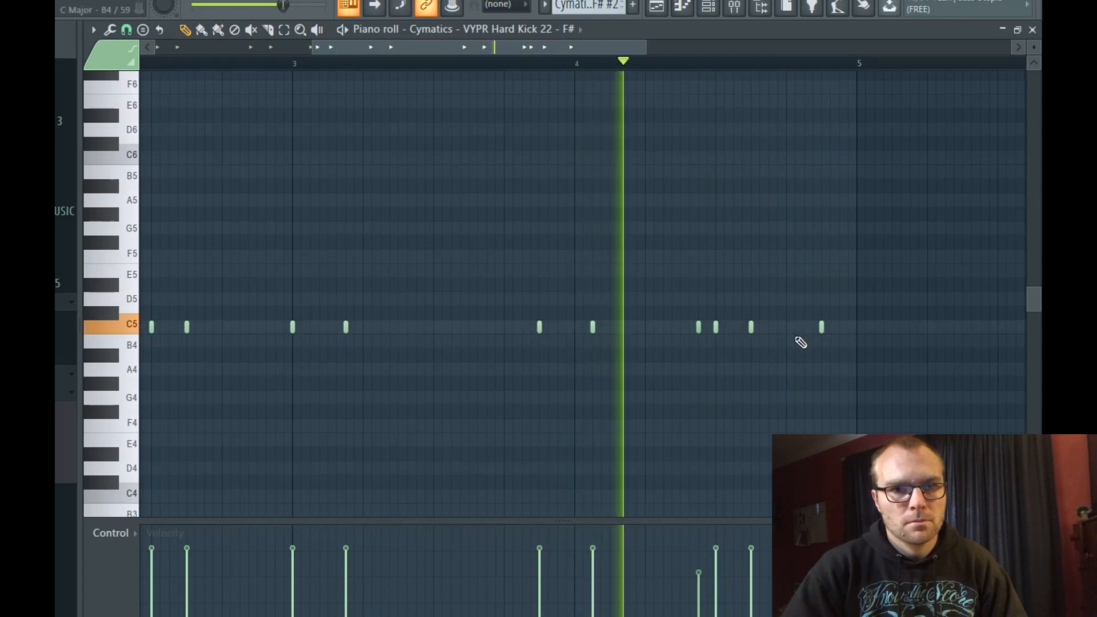
key("space")
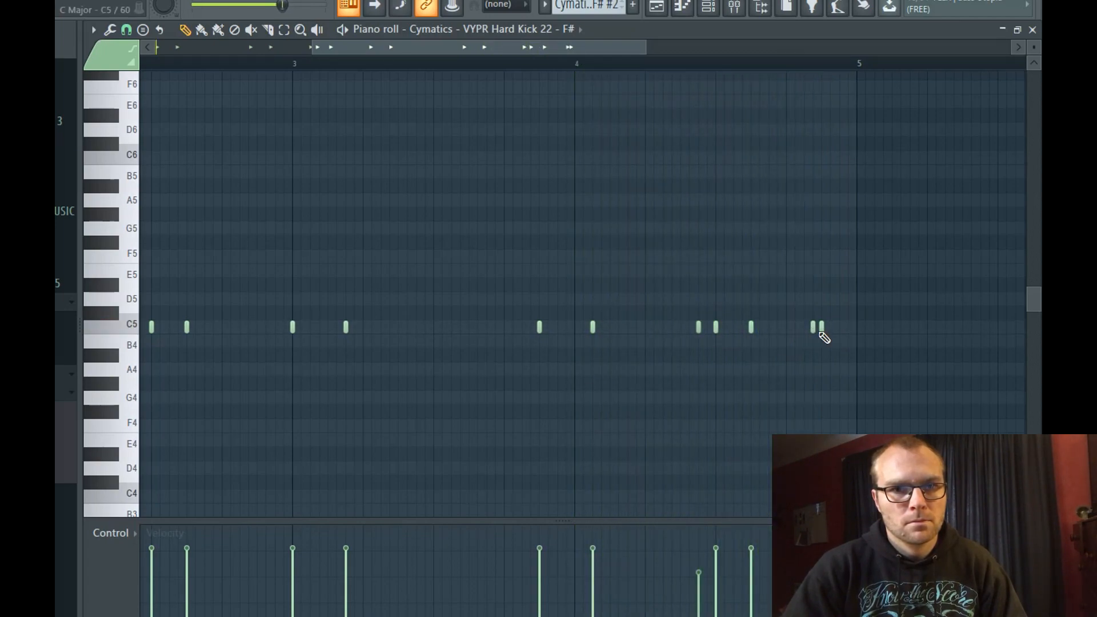
key("space")
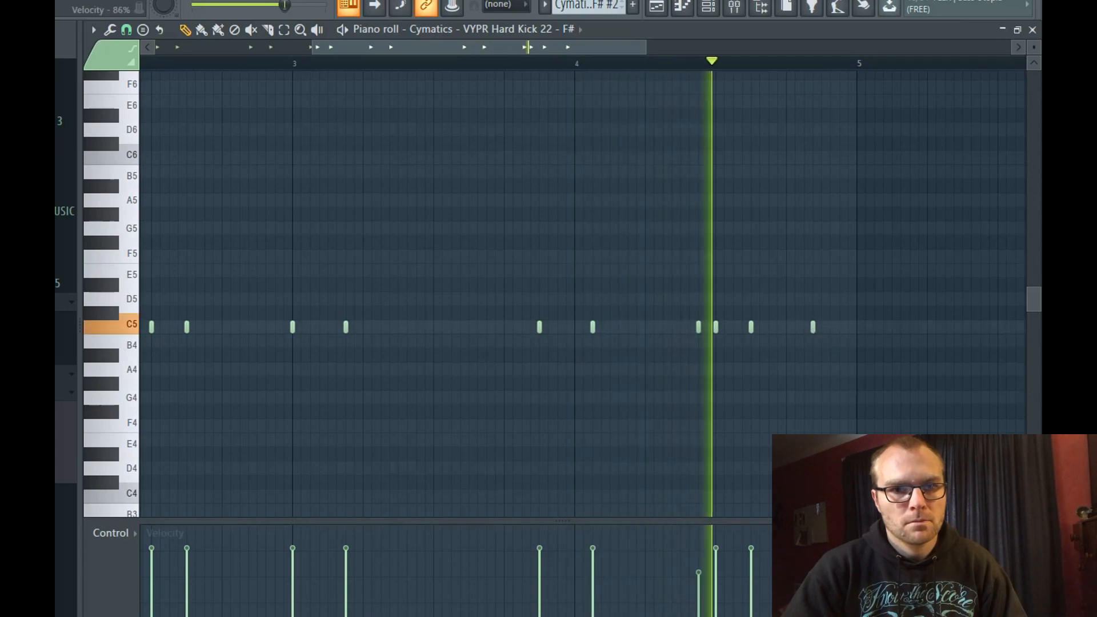
key("space")
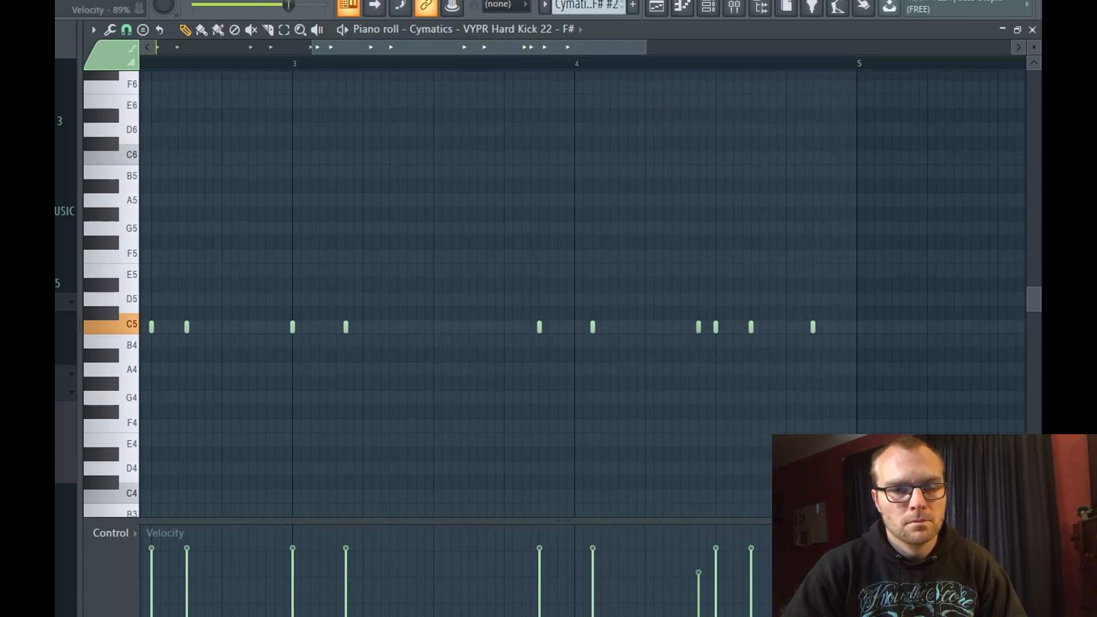